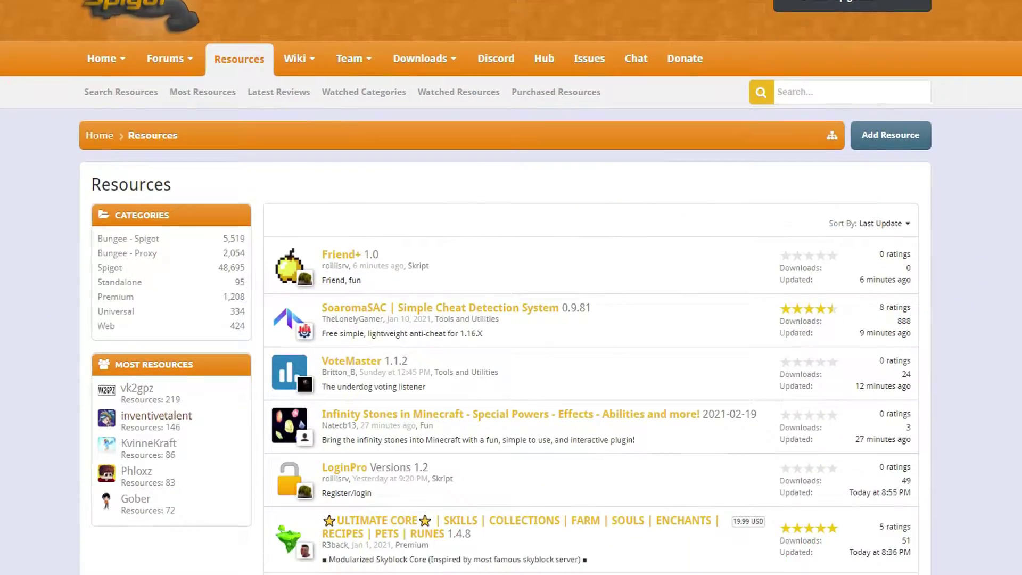
scroll(749, 242, "down", 1)
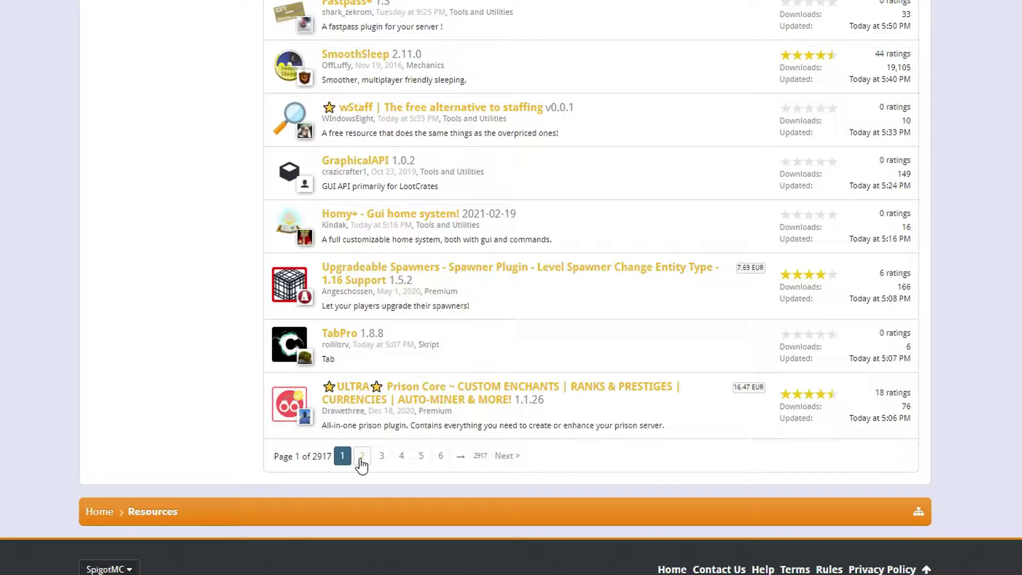
Advance the SpigotMC resources listing from page 2 to page 3.
left_click(362, 457)
scroll(511, 287, "down", 8)
scroll(511, 288, "down", 5)
scroll(511, 288, "down", 5)
left_click(397, 456)
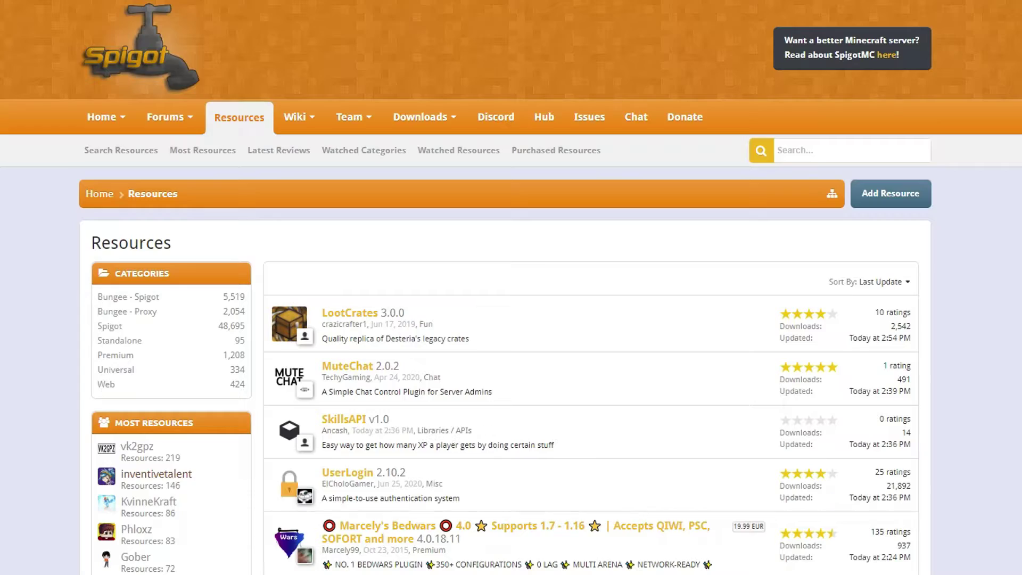
scroll(511, 288, "down", 5)
scroll(512, 287, "down", 5)
scroll(512, 288, "down", 4)
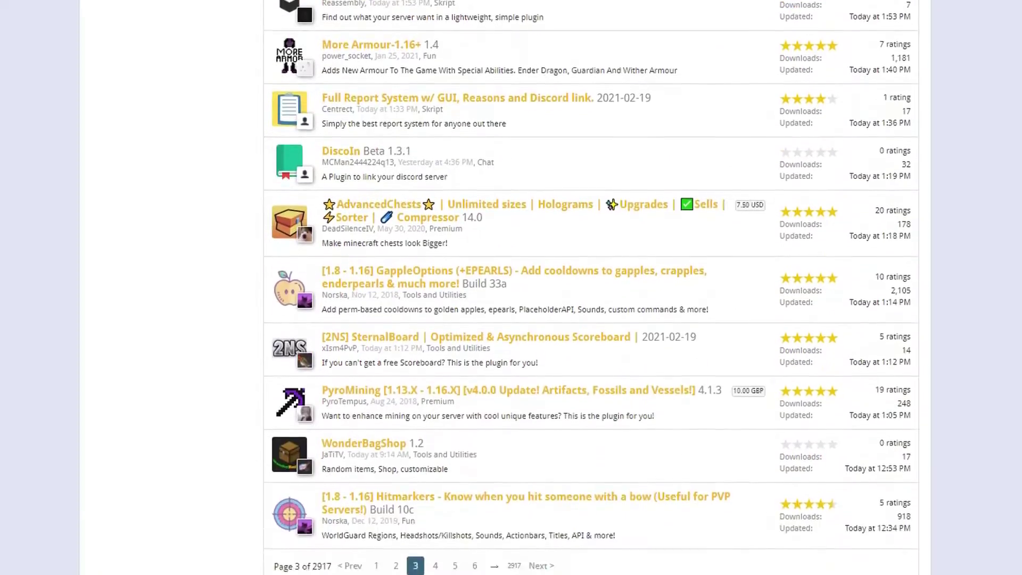
scroll(511, 288, "down", 3)
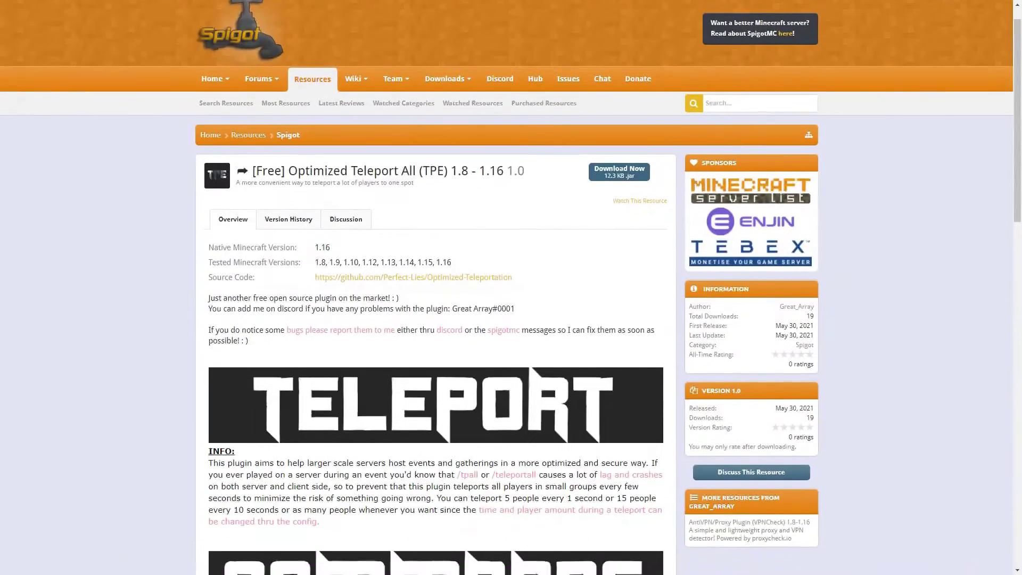
scroll(511, 287, "down", 1)
scroll(511, 288, "down", 1)
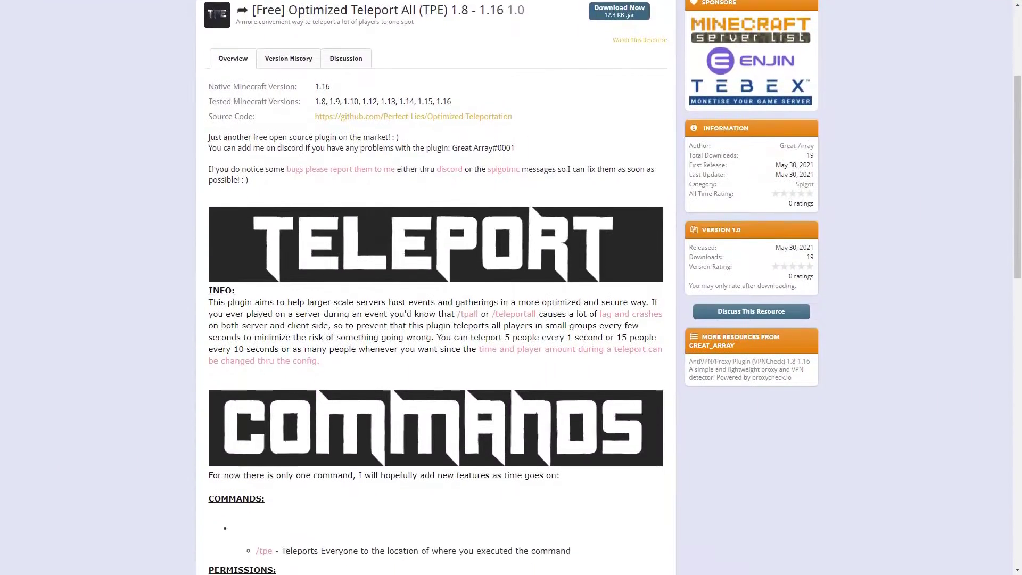
scroll(512, 287, "down", 1)
scroll(511, 287, "down", 1)
scroll(511, 287, "down", 1)
scroll(511, 287, "down", 1)
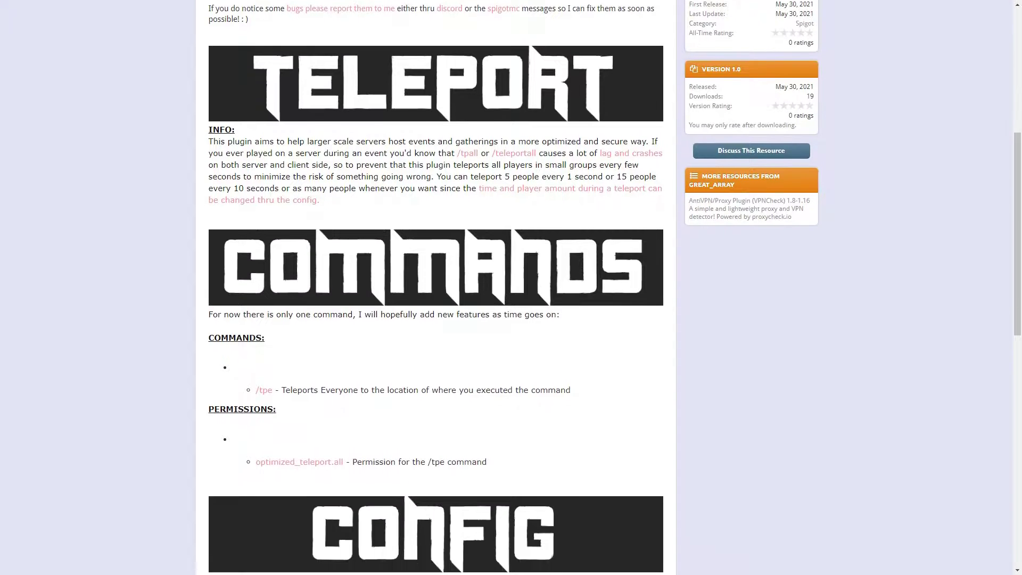
scroll(511, 288, "down", 1)
scroll(511, 288, "down", 1)
scroll(512, 287, "down", 1)
scroll(512, 287, "down", 1)
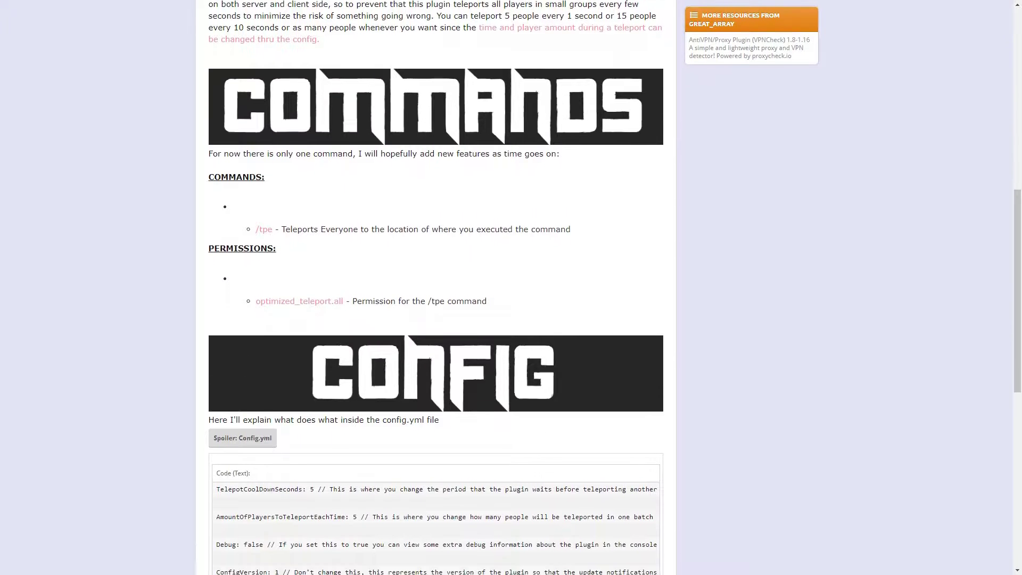
scroll(511, 288, "down", 1)
scroll(511, 288, "down", 1)
scroll(512, 288, "down", 1)
scroll(511, 288, "down", 1)
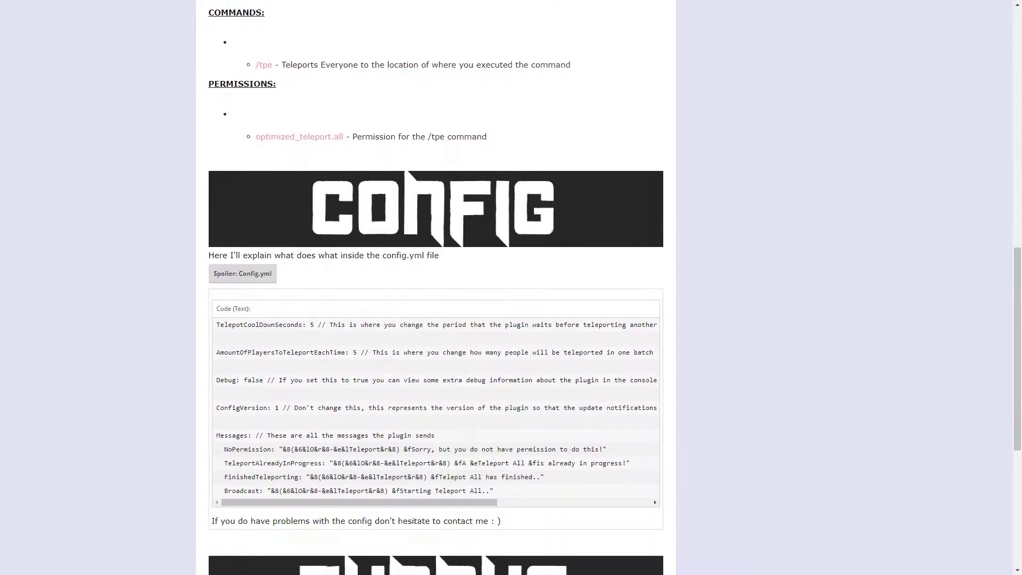
scroll(511, 287, "down", 1)
scroll(512, 288, "down", 1)
scroll(511, 288, "down", 1)
scroll(511, 288, "down", 1)
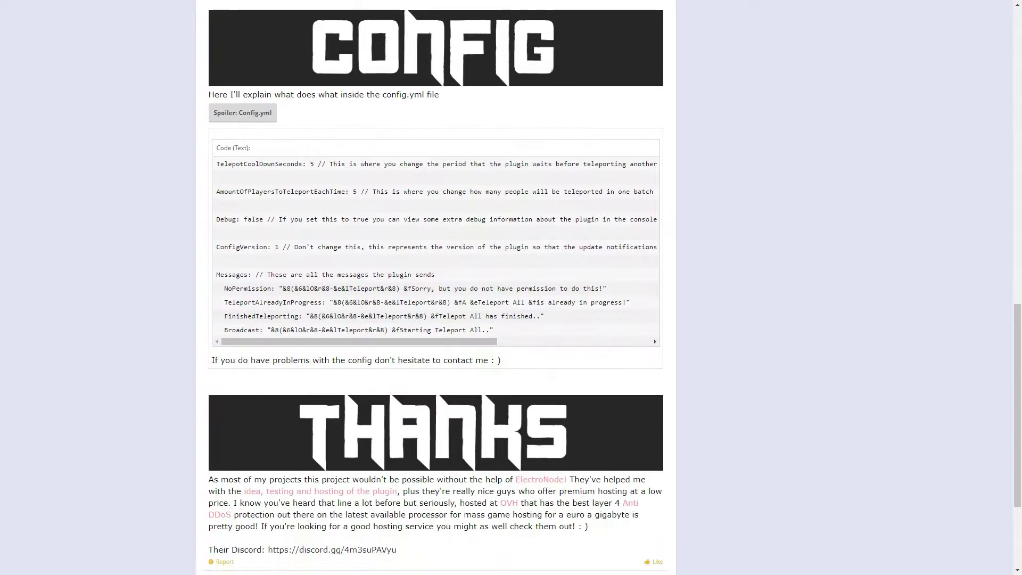
scroll(512, 288, "down", 1)
scroll(511, 287, "down", 1)
scroll(511, 288, "down", 1)
scroll(512, 288, "down", 1)
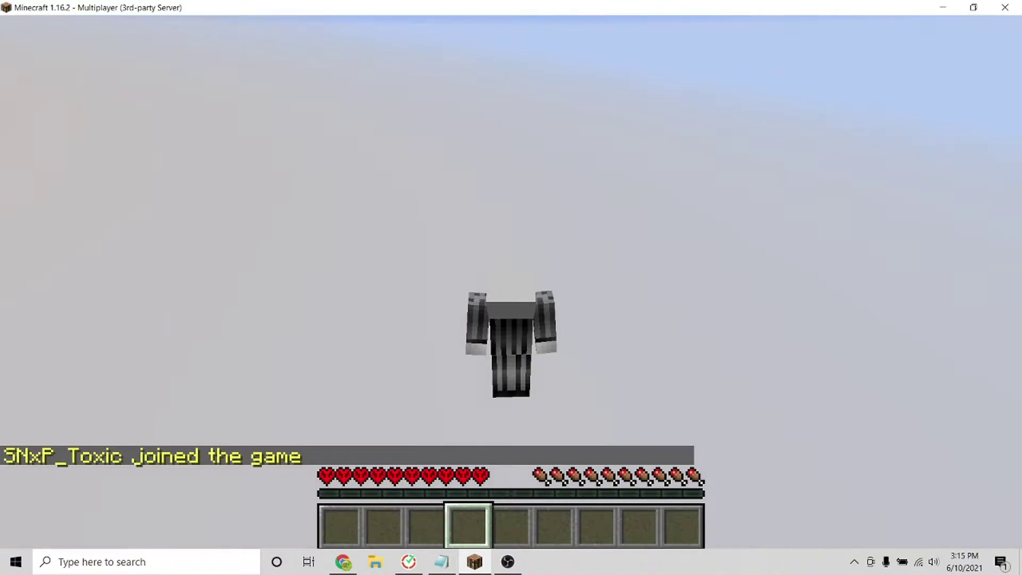
Switch to the front-facing third-person view and begin a chat command.
key("F5")
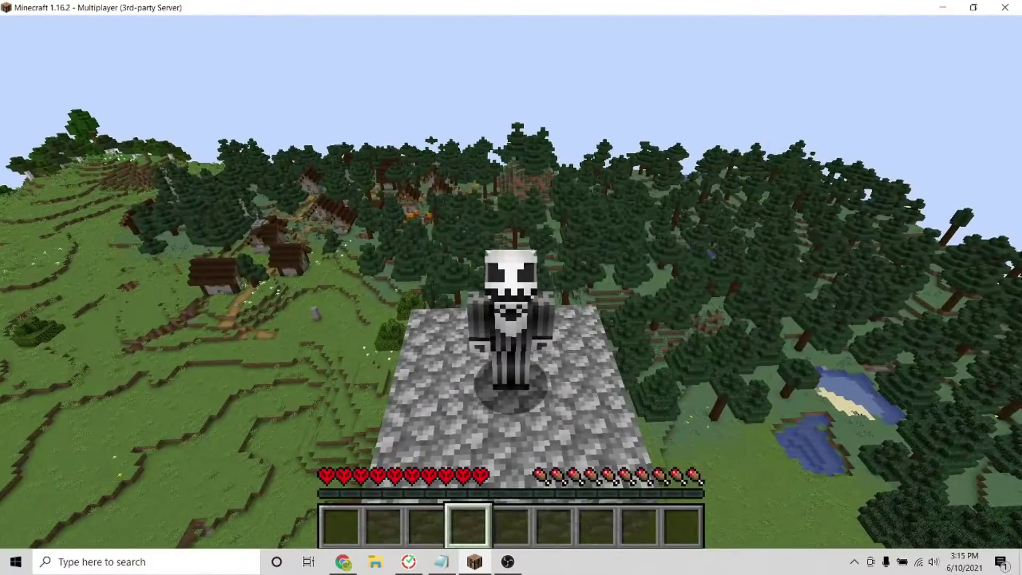
key("slash")
type("tpe")
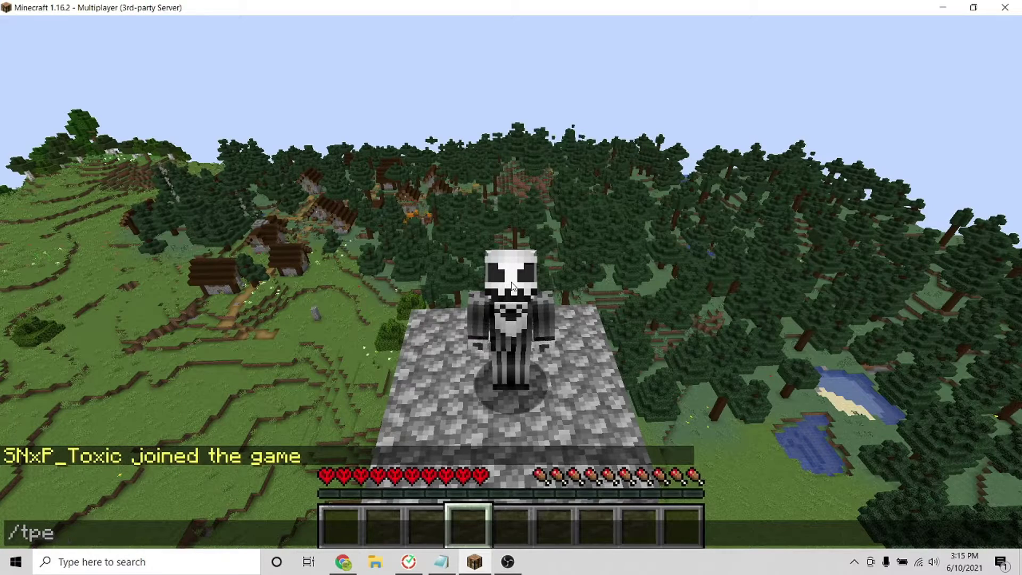
Run /tpe and review its start and finish confirmations in chat.
key("Return")
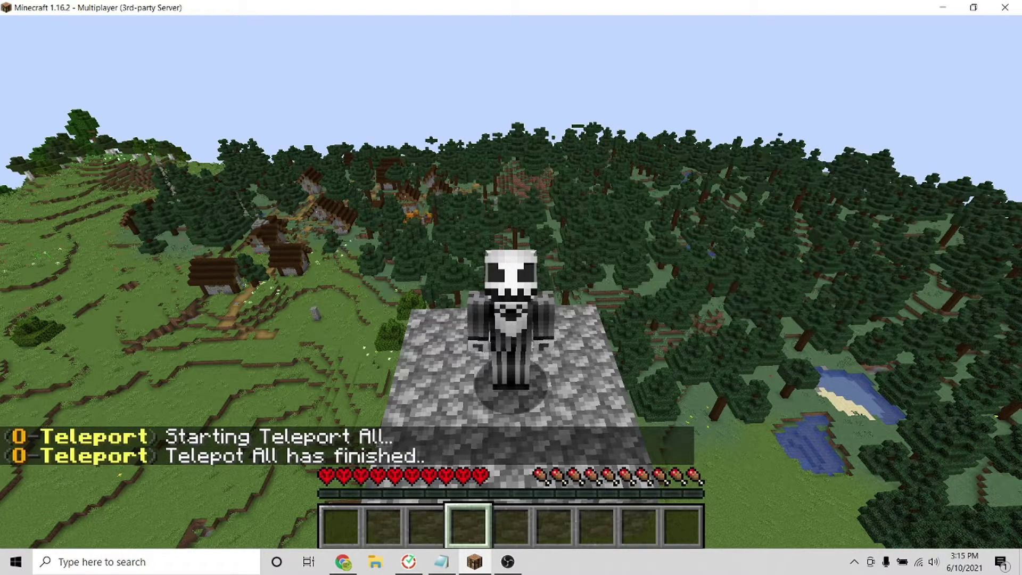
key("t")
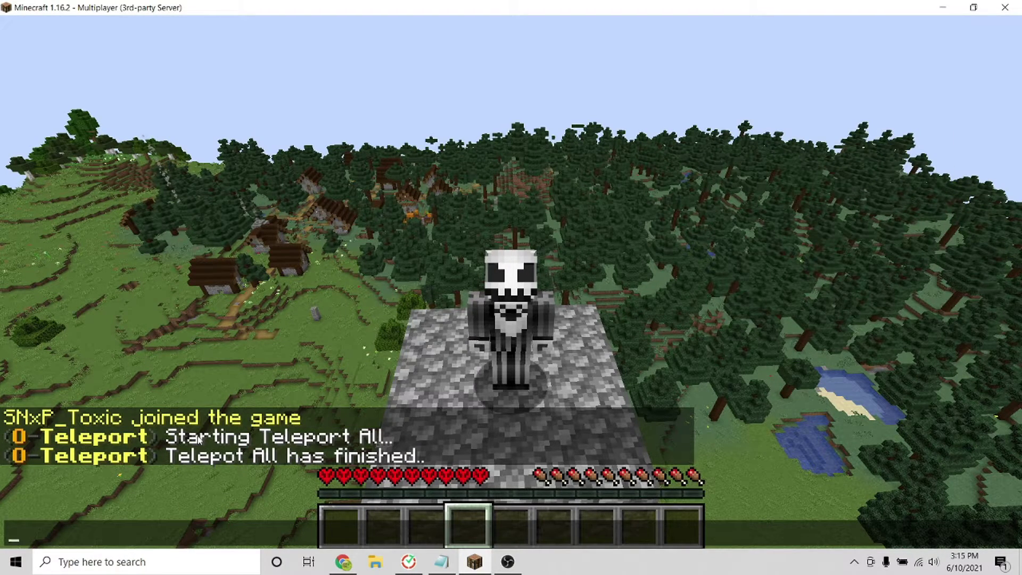
key("Escape")
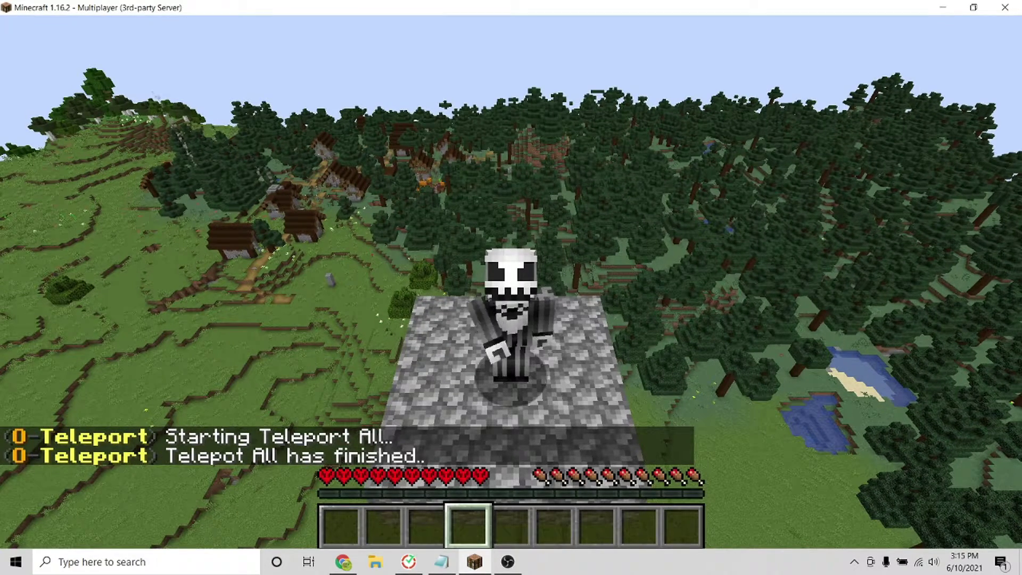
Disconnect from the server and return to the title screen.
key("Escape")
left_click(511, 389)
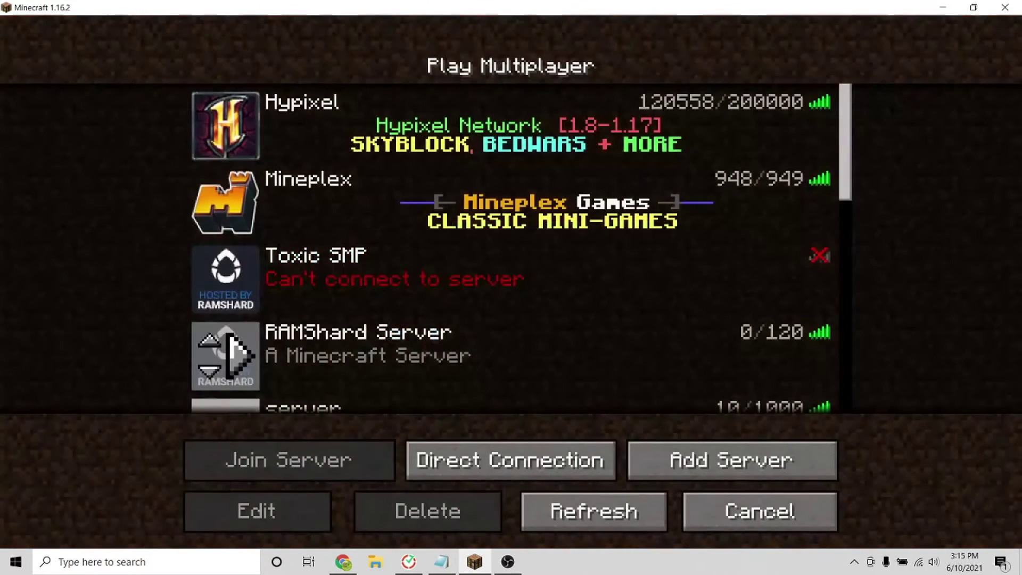
left_click(760, 512)
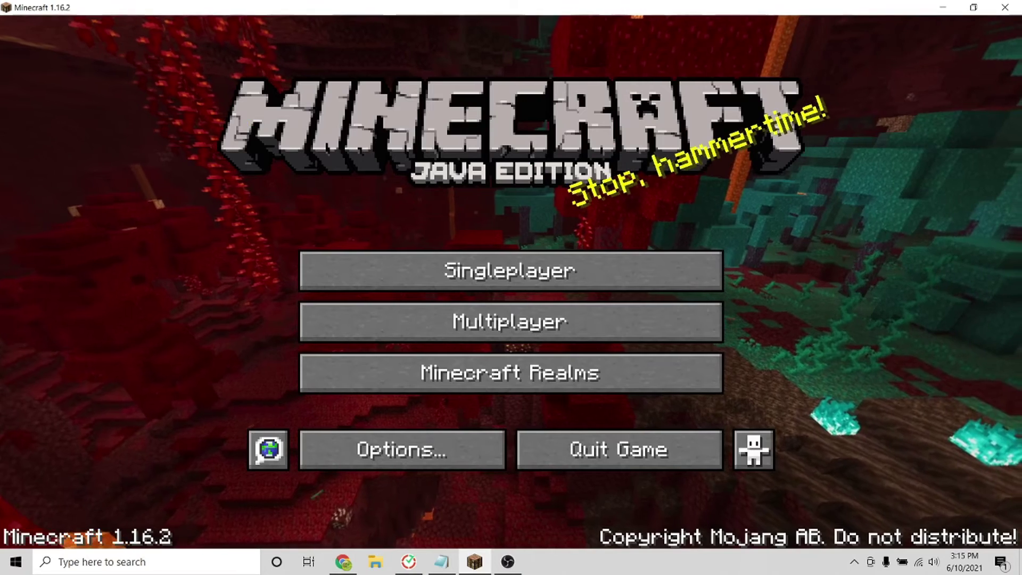